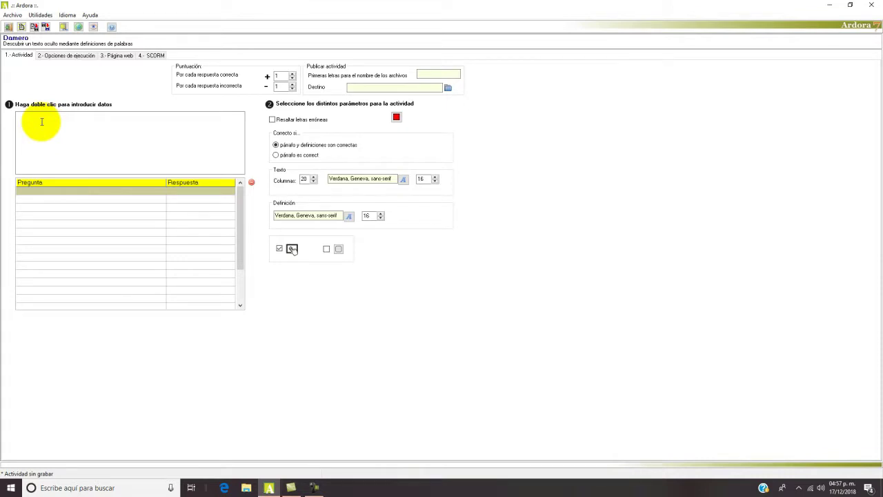
Step: Enter the hidden phrase "ENTRE LAS NACIONES Y LOS INDIVIDUOS EL RESPETO AL DERECHO AJENO ES LA PAZ" and define ENTRE as "Dividir"
{"action": "double_click", "coordinate": [41, 122]}
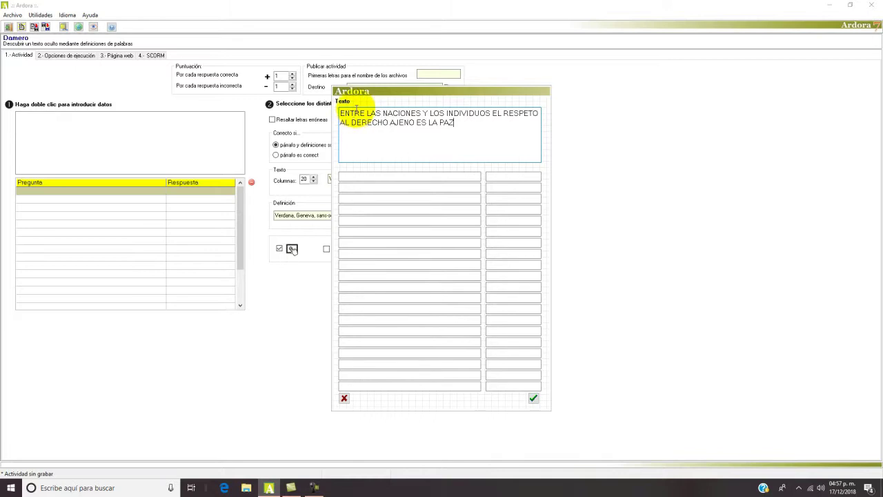
{"action": "left_click", "coordinate": [346, 177]}
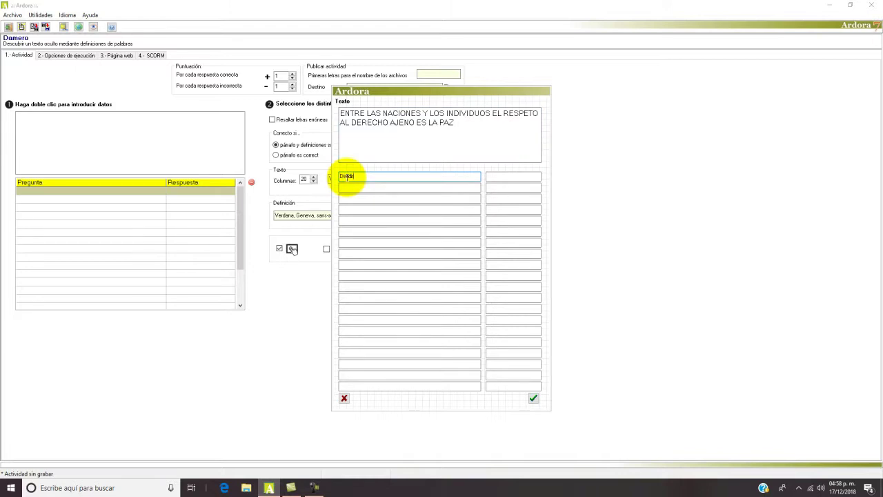
{"action": "left_click", "coordinate": [491, 175]}
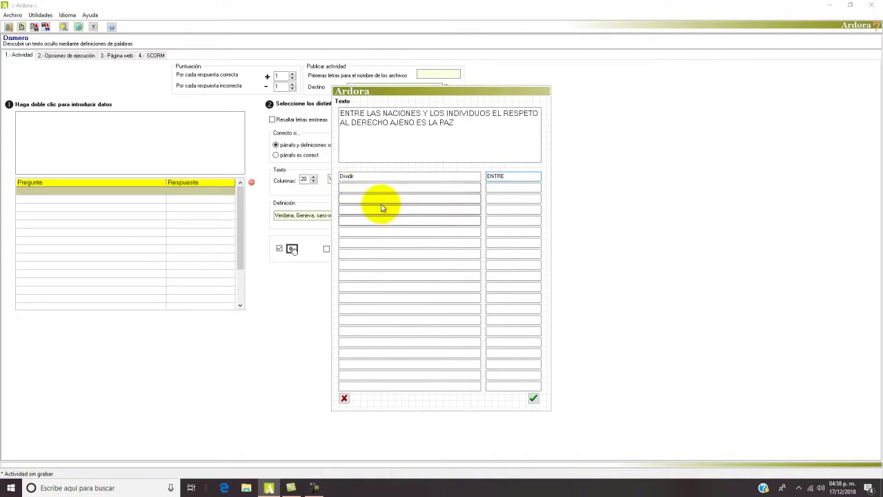
Step: Define NACIONES (Paises), INDIVIDUOS (Integrantes de la sociedad), RESPETO (Descosideración), DERECHO (Lo que nos corresponde), AJENO (No es tuyo) and PAZ (Contrario a la guerra)
{"action": "left_click", "coordinate": [346, 186]}
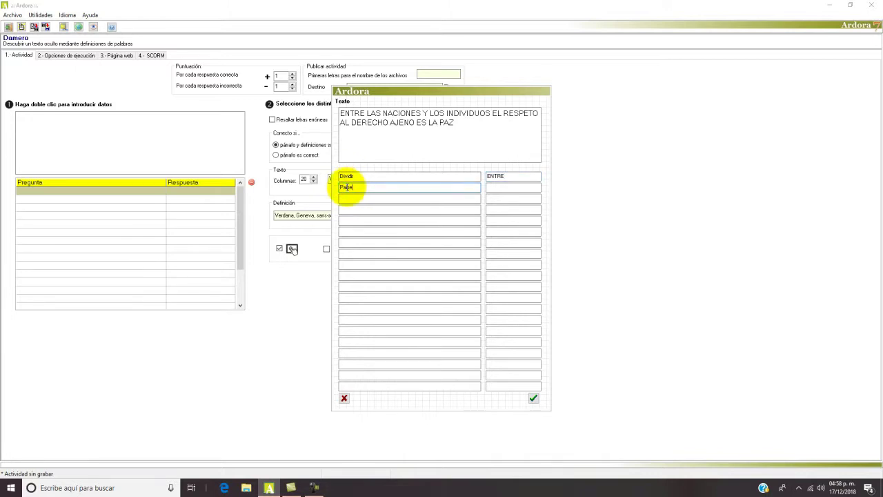
{"action": "left_click", "coordinate": [500, 187]}
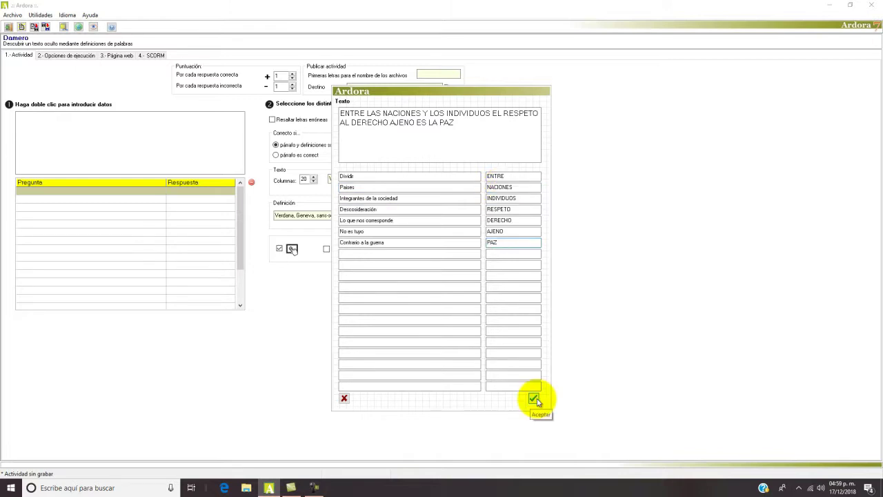
{"action": "left_click", "coordinate": [534, 398]}
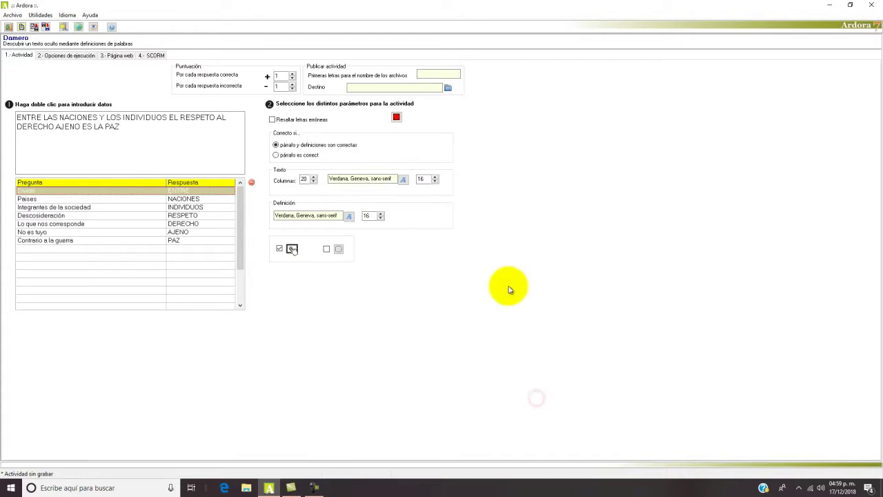
Step: Turn on highlighting of erroneous letters and set the congratulation message to "Excelente actividad"
{"action": "left_click", "coordinate": [273, 120]}
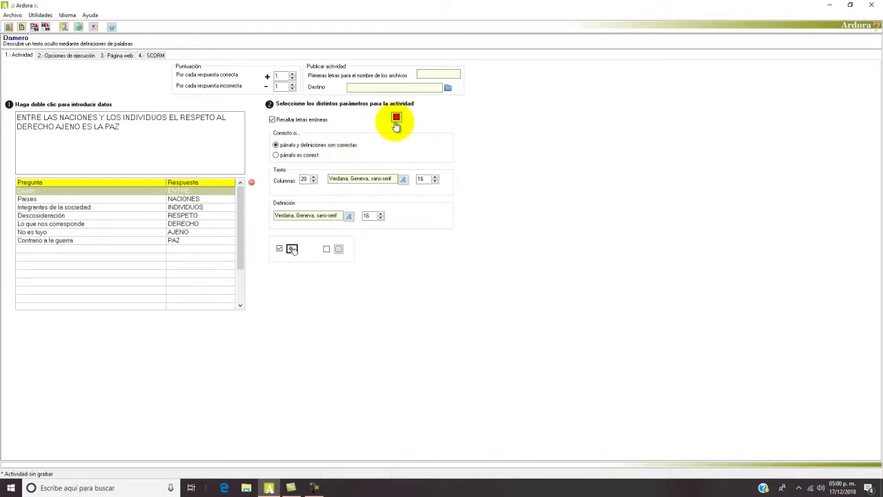
{"action": "left_click", "coordinate": [73, 55]}
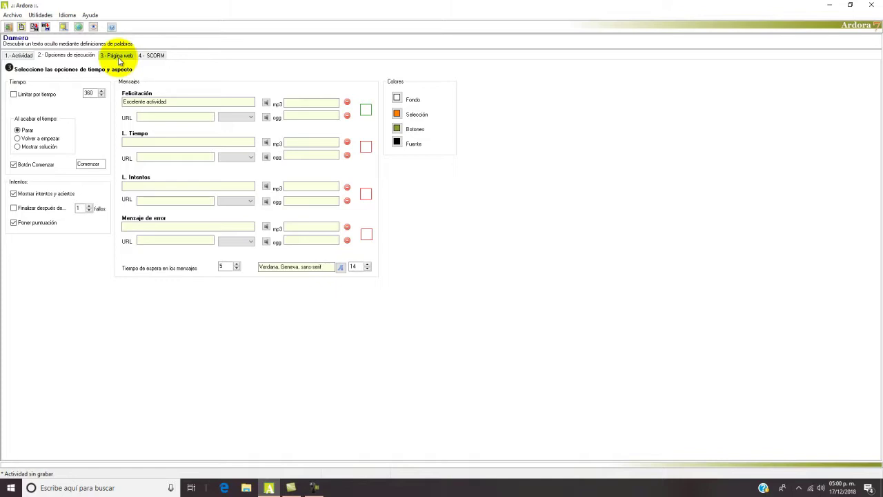
Step: Write the activity statement "Contesta las preguntas para encontrar las palabras que completen la frase" and set its font size to 16
{"action": "left_click", "coordinate": [118, 57]}
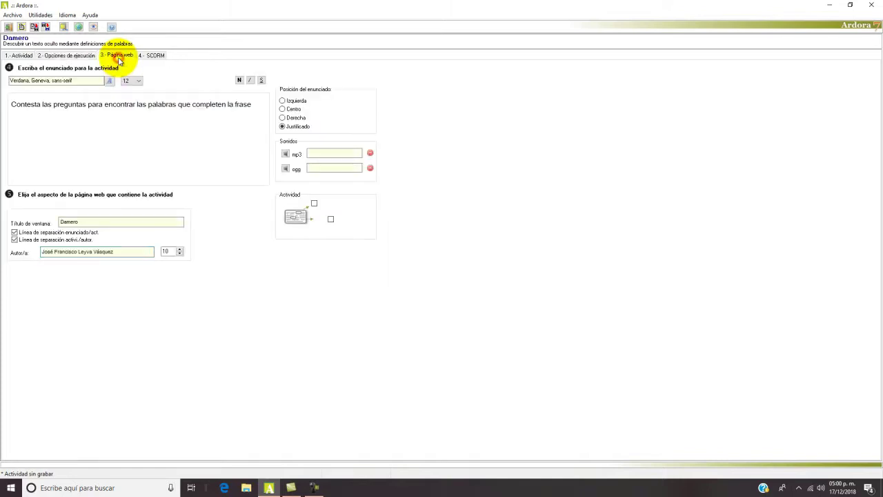
{"action": "left_click_drag", "start_coordinate": [12, 105], "coordinate": [254, 103]}
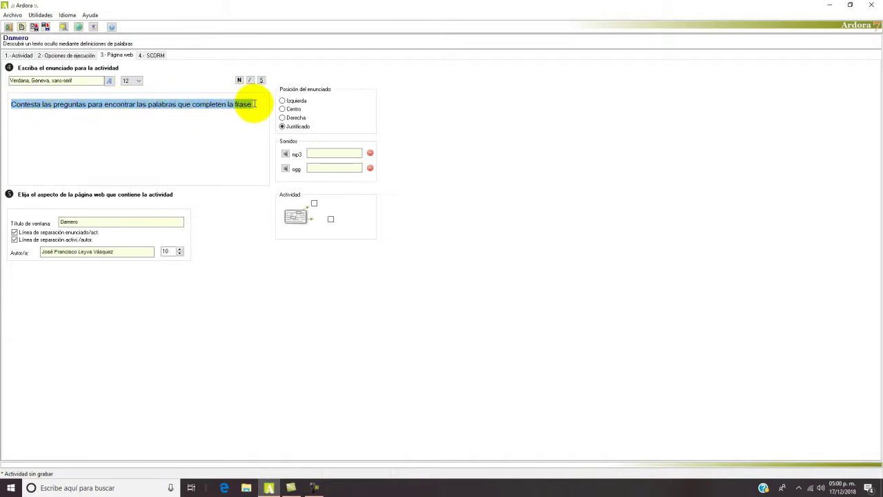
{"action": "left_click", "coordinate": [131, 81]}
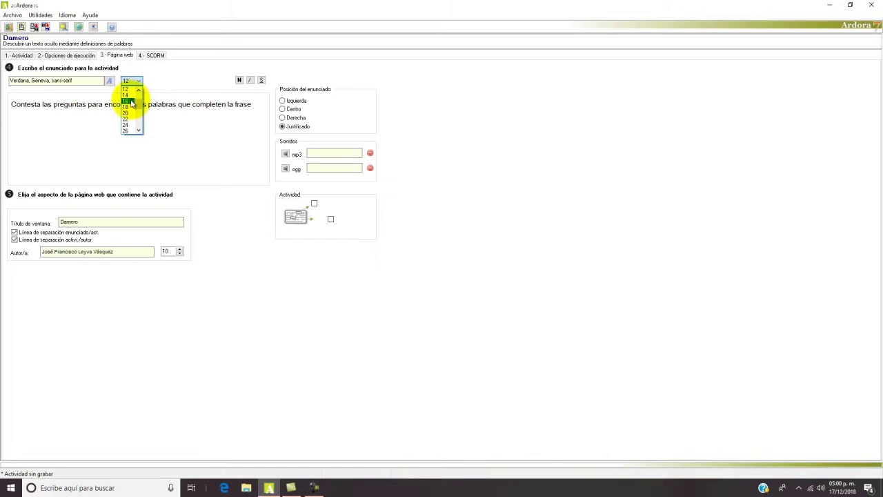
{"action": "left_click", "coordinate": [131, 102]}
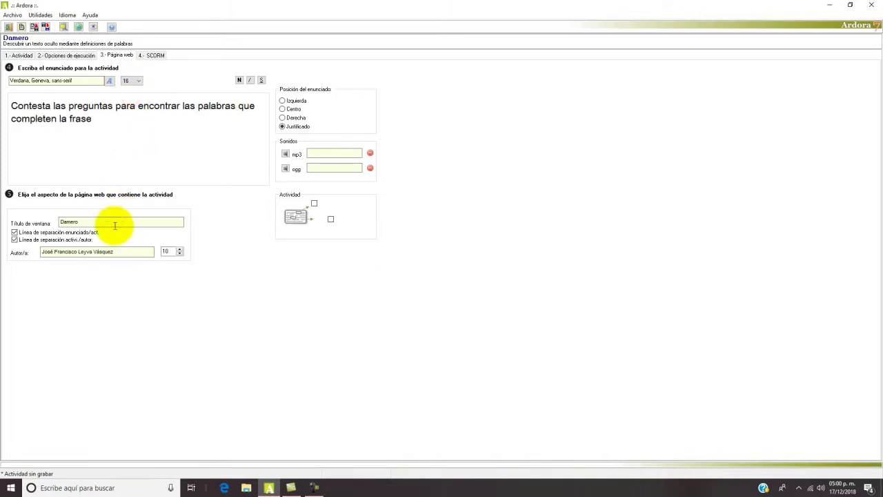
Step: Set the author text size to 14 and centre the activity statement
{"action": "left_click", "coordinate": [83, 223]}
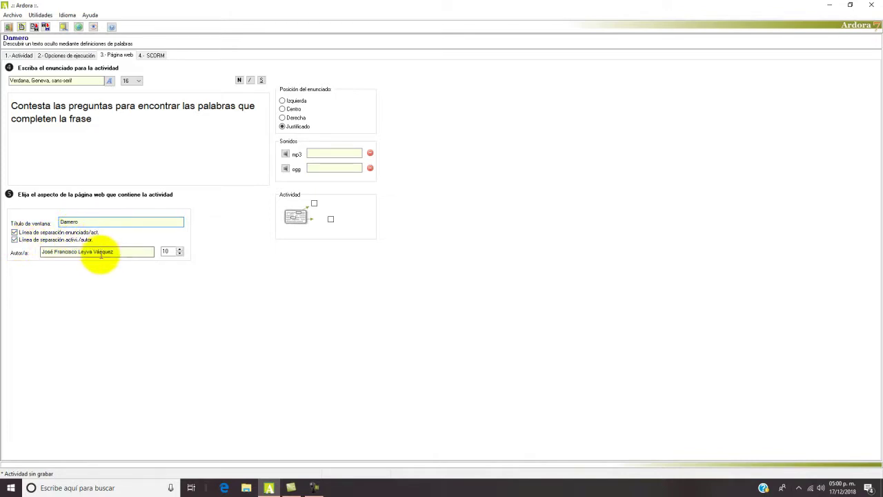
{"action": "left_click", "coordinate": [180, 251]}
{"action": "left_click", "coordinate": [180, 251]}
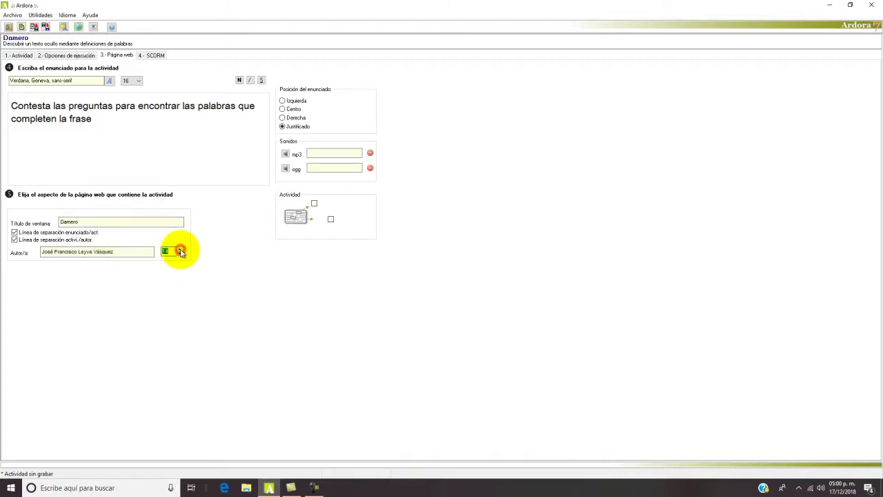
{"action": "left_click", "coordinate": [284, 110]}
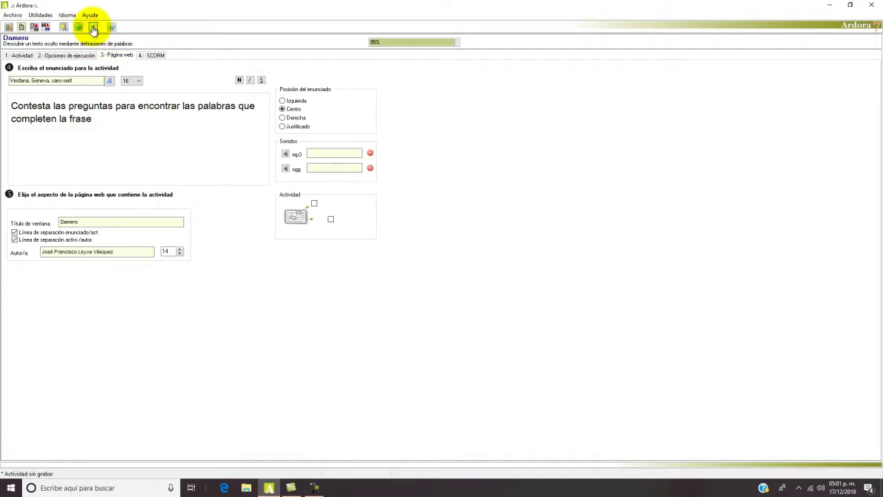
Step: Preview the activity in the browser and answer the "Dividir" definition with ENTRE
{"action": "left_click", "coordinate": [93, 28]}
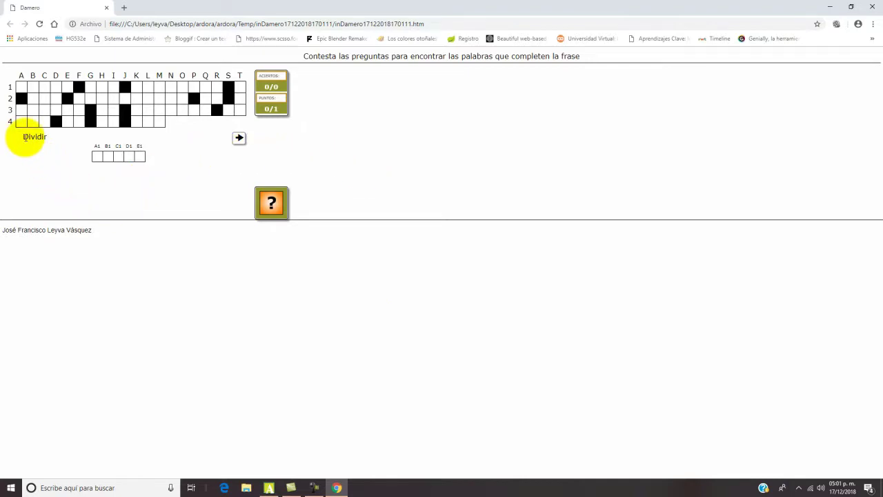
{"action": "left_click", "coordinate": [97, 157]}
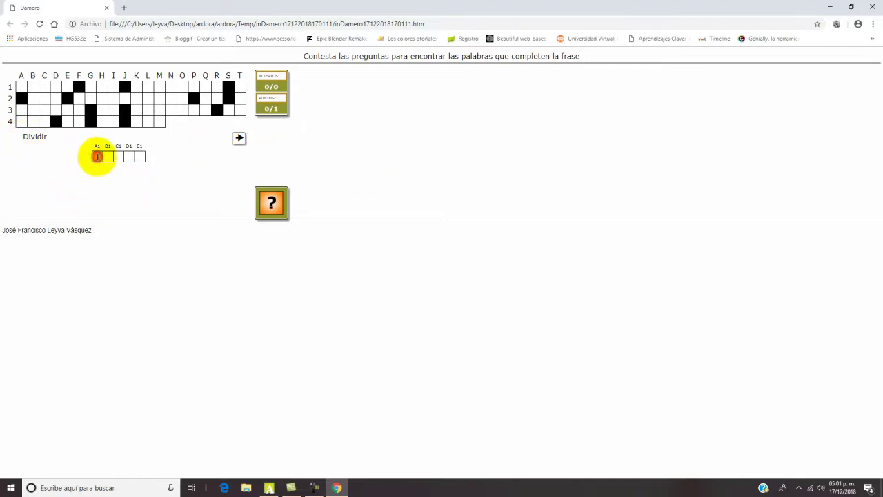
{"action": "type", "text": "ENTRE"}
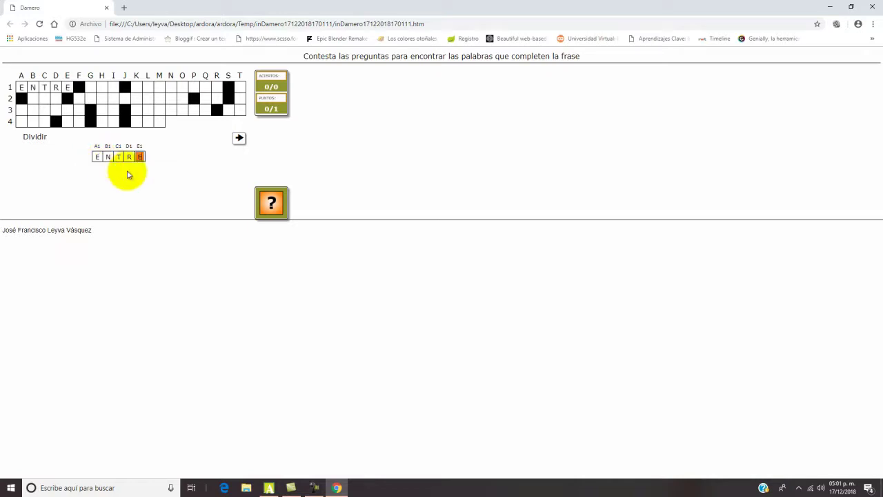
{"action": "left_click", "coordinate": [198, 173]}
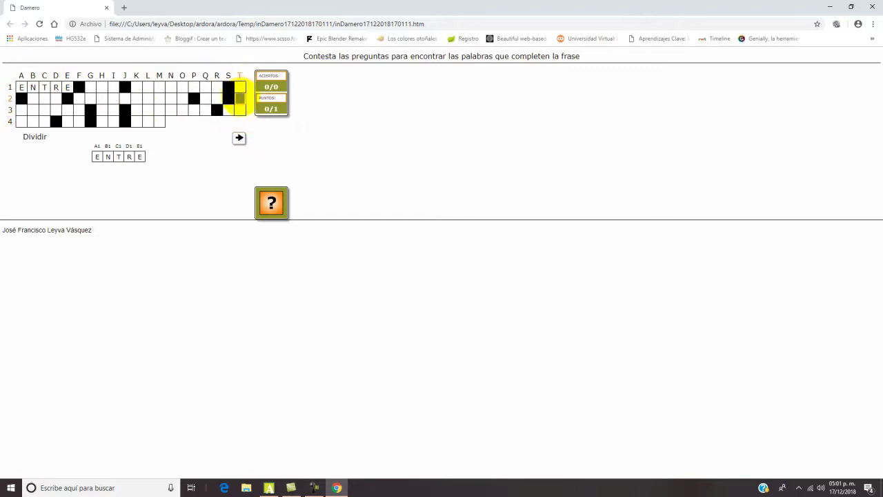
Step: Go to the "Paises" definition in the preview and answer it with NACIONES
{"action": "left_click", "coordinate": [238, 140]}
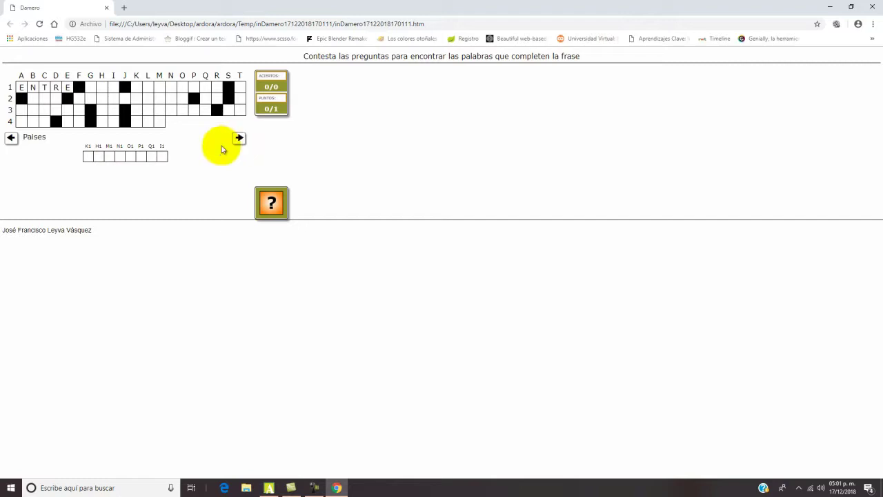
{"action": "left_click", "coordinate": [87, 156]}
{"action": "type", "text": "NACIONES"}
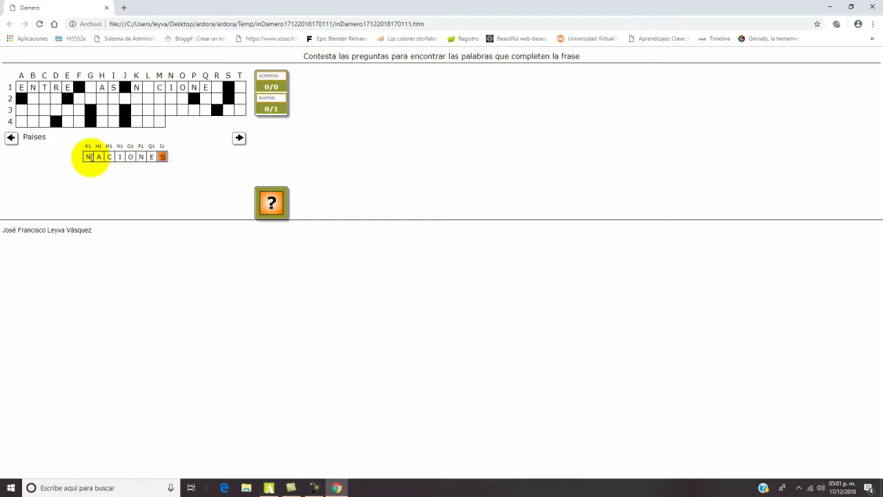
Step: Answer the "Integrantes de la sociedad" definition with INDIVIDUOS, fixing its wrong first letter, and close the preview after viewing the following definition
{"action": "left_click", "coordinate": [240, 139]}
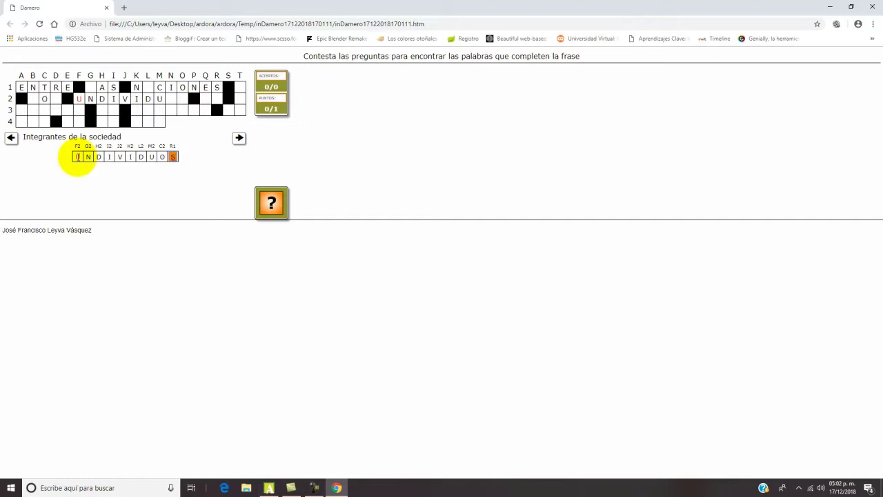
{"action": "left_click", "coordinate": [80, 156]}
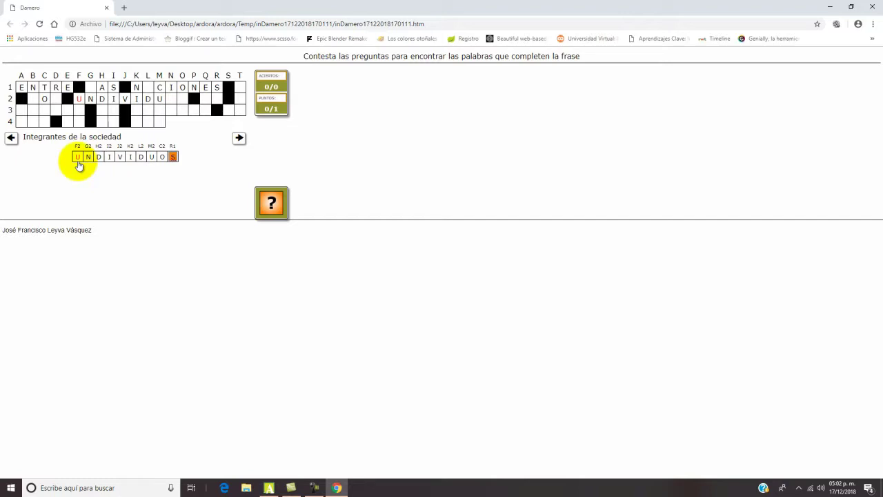
{"action": "left_click", "coordinate": [238, 138]}
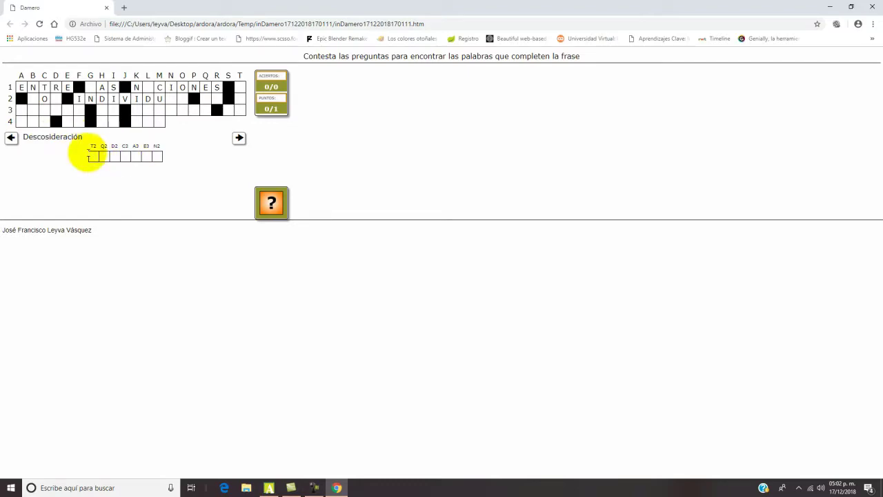
{"action": "left_click", "coordinate": [107, 8]}
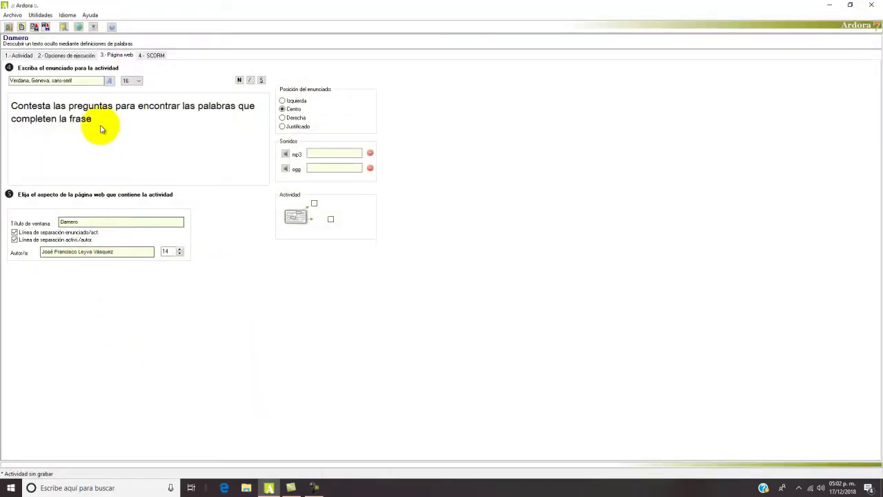
Step: Correct the spelling of the definition for RESPETO to "Desconsideración" in the activity data
{"action": "left_click", "coordinate": [20, 55]}
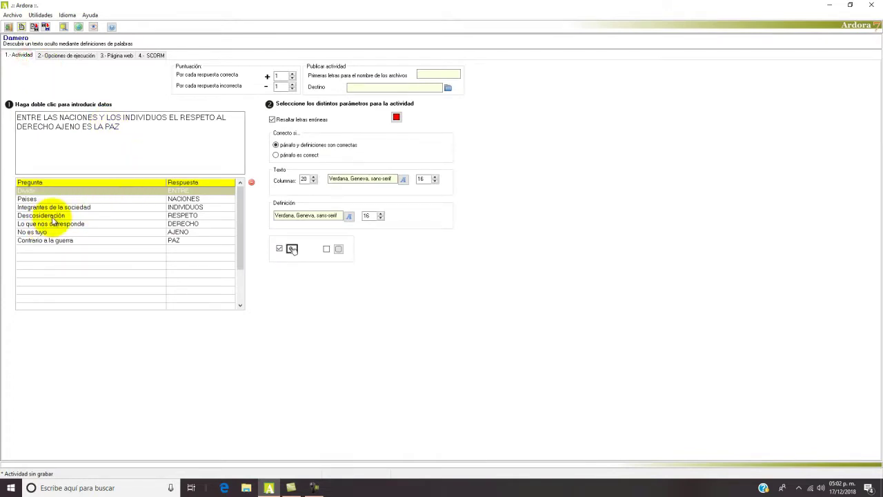
{"action": "double_click", "coordinate": [117, 134]}
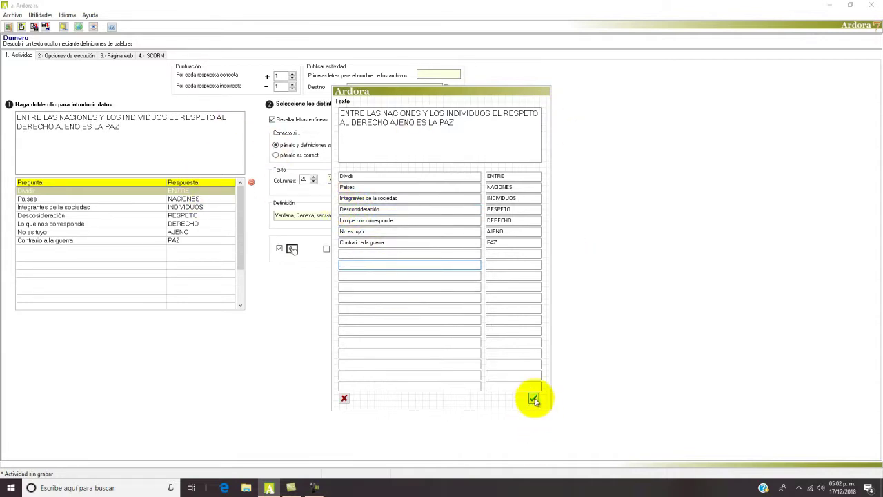
{"action": "left_click", "coordinate": [533, 399]}
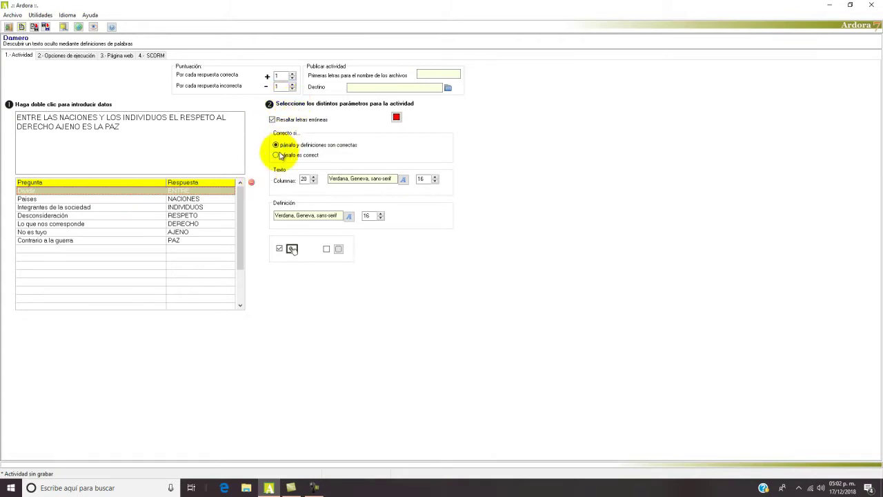
Step: Set the text to 22 columns and preview the activity, browsing the definitions up to "Desconsideración"
{"action": "left_click", "coordinate": [314, 178]}
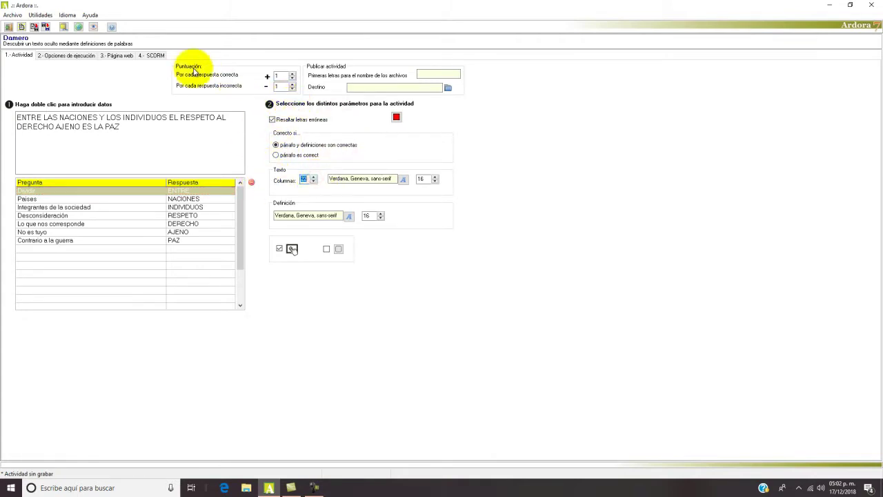
{"action": "left_click", "coordinate": [102, 25]}
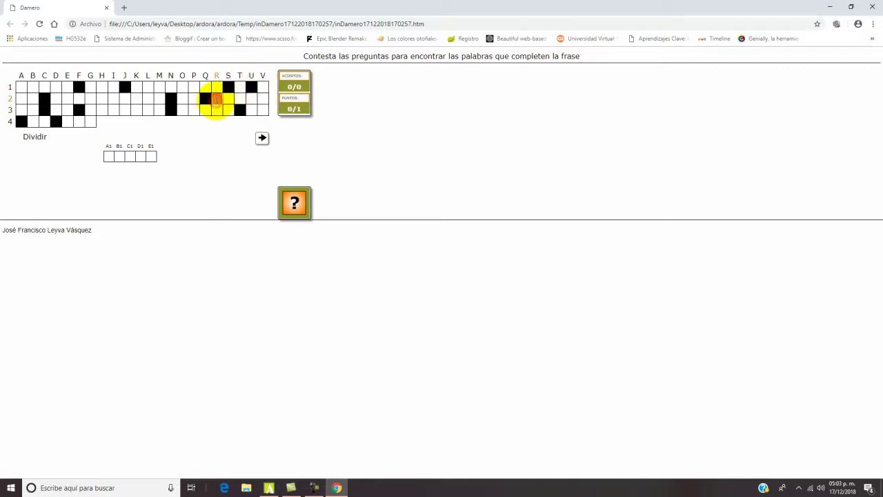
{"action": "left_click", "coordinate": [216, 98]}
{"action": "left_click", "coordinate": [262, 140]}
{"action": "left_click", "coordinate": [262, 140]}
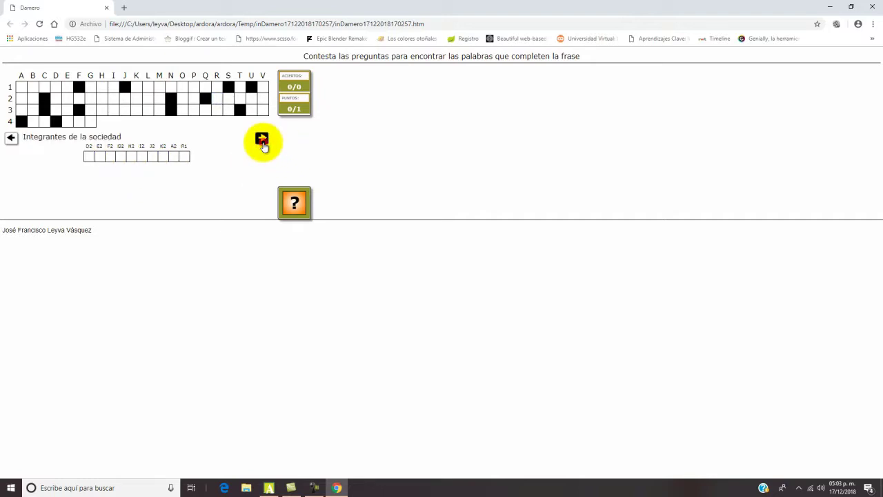
{"action": "left_click", "coordinate": [262, 140]}
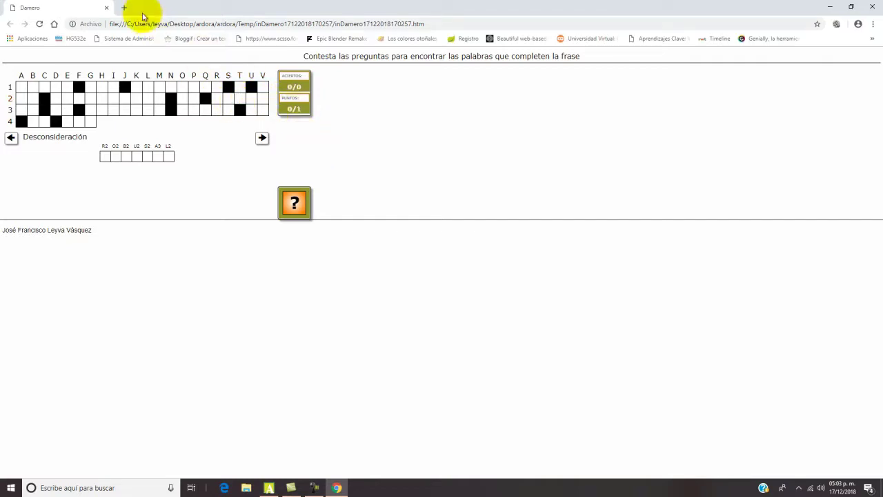
Step: Close the preview, set the text to 24 columns, and return to the web page settings by way of the execution options
{"action": "left_click", "coordinate": [107, 8]}
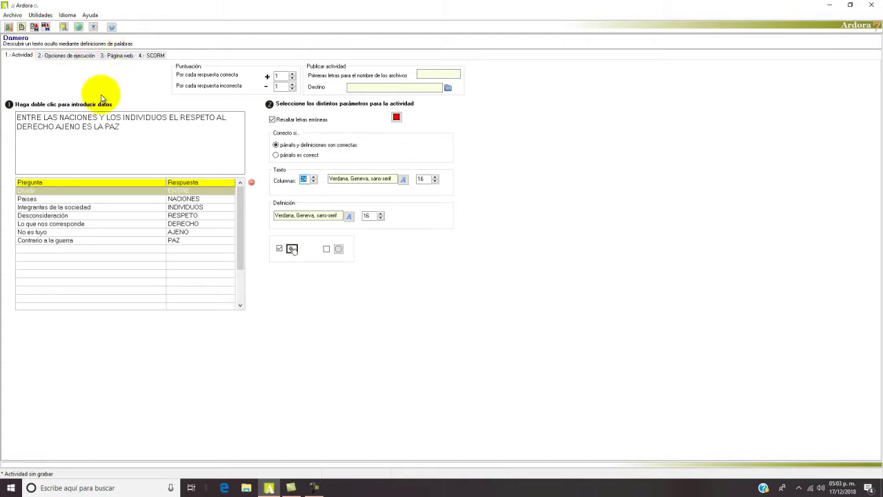
{"action": "left_click", "coordinate": [77, 55]}
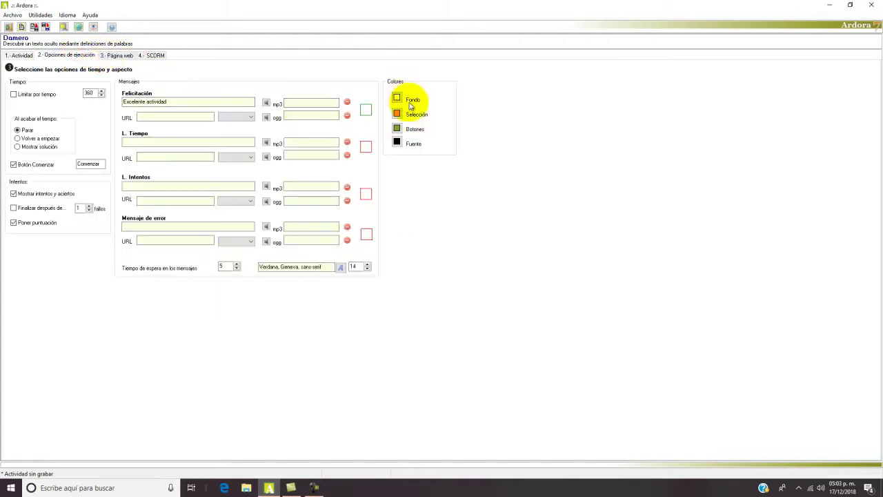
{"action": "left_click", "coordinate": [117, 55]}
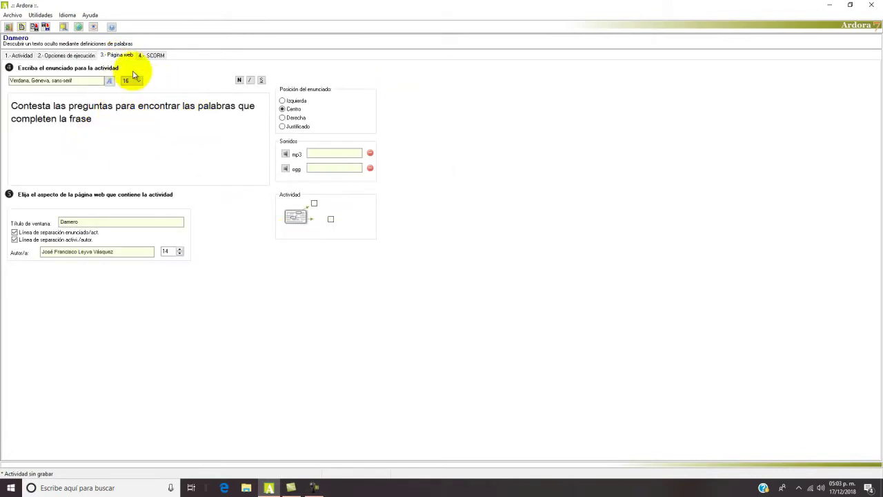
Step: Preview the activity and save it as Damero in the ACTIVIDADES folder under Escritorio > ardora > ardora
{"action": "left_click", "coordinate": [94, 28]}
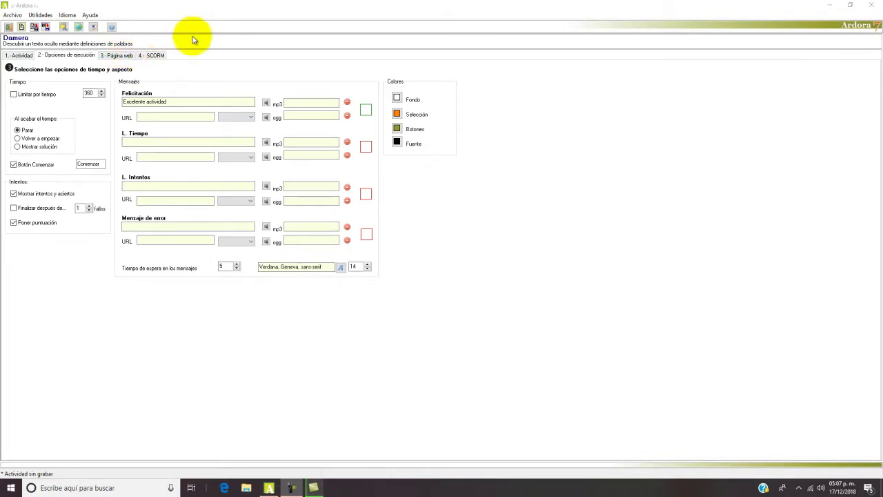
{"action": "left_click", "coordinate": [17, 16]}
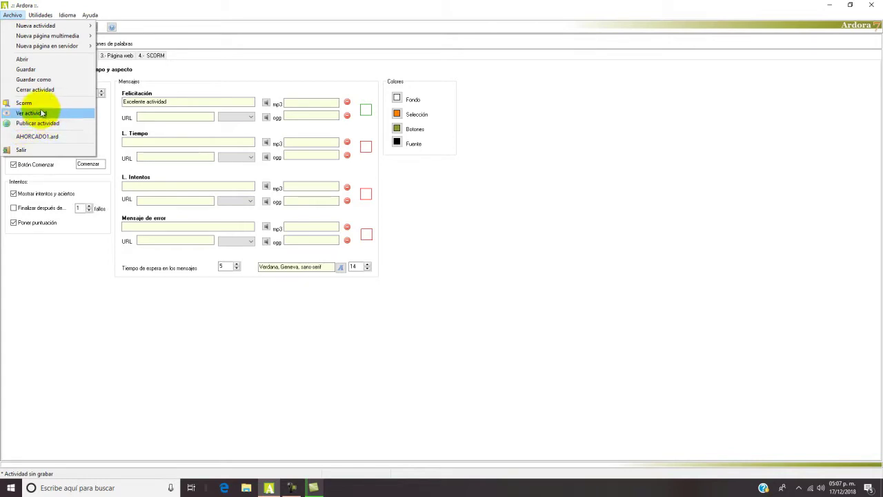
{"action": "left_click", "coordinate": [31, 72]}
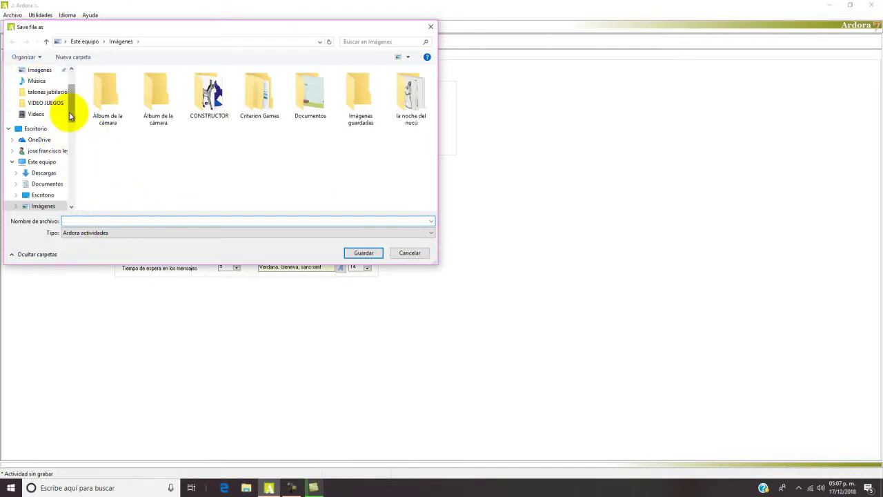
{"action": "left_click_drag", "start_coordinate": [70, 113], "coordinate": [71, 89]}
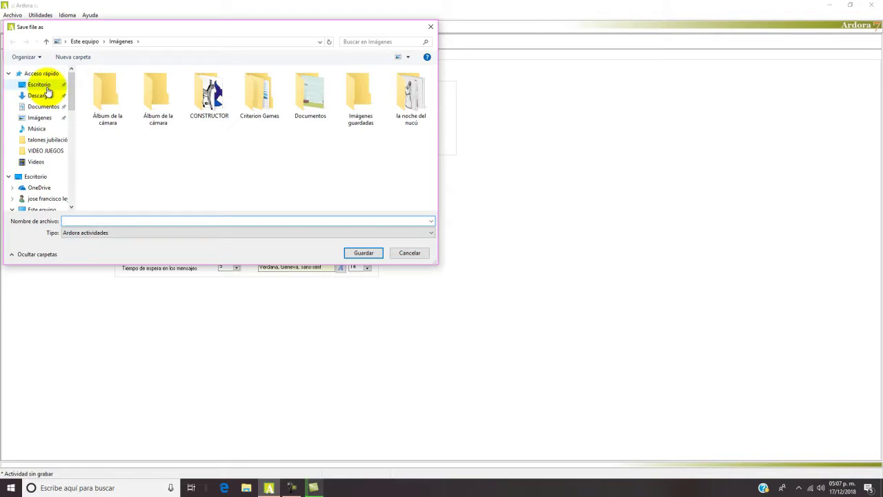
{"action": "left_click", "coordinate": [45, 87]}
{"action": "left_click", "coordinate": [105, 94]}
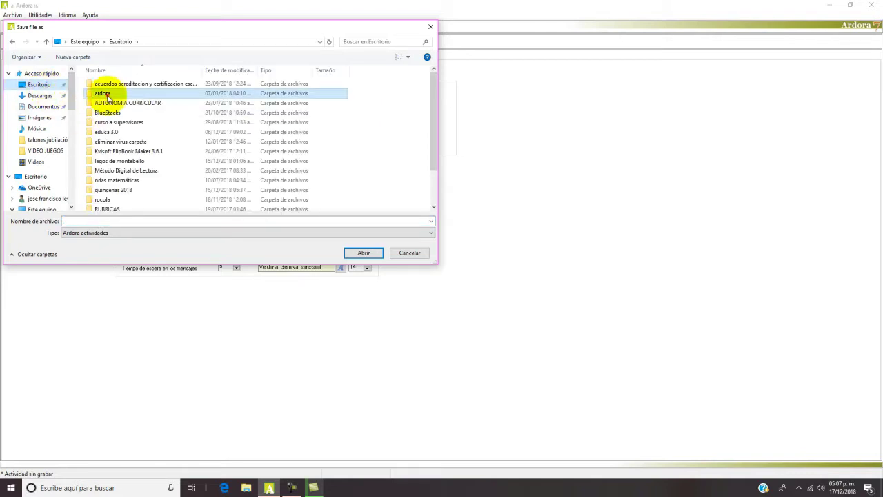
{"action": "double_click", "coordinate": [105, 95]}
{"action": "double_click", "coordinate": [105, 84]}
{"action": "double_click", "coordinate": [107, 85]}
{"action": "left_click", "coordinate": [77, 221]}
{"action": "left_click", "coordinate": [78, 220]}
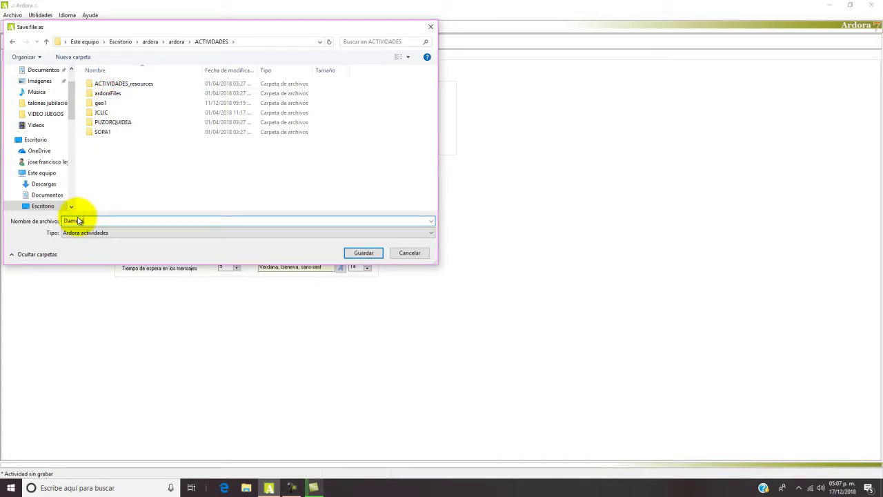
{"action": "type", "text": "Damero"}
{"action": "left_click", "coordinate": [362, 254]}
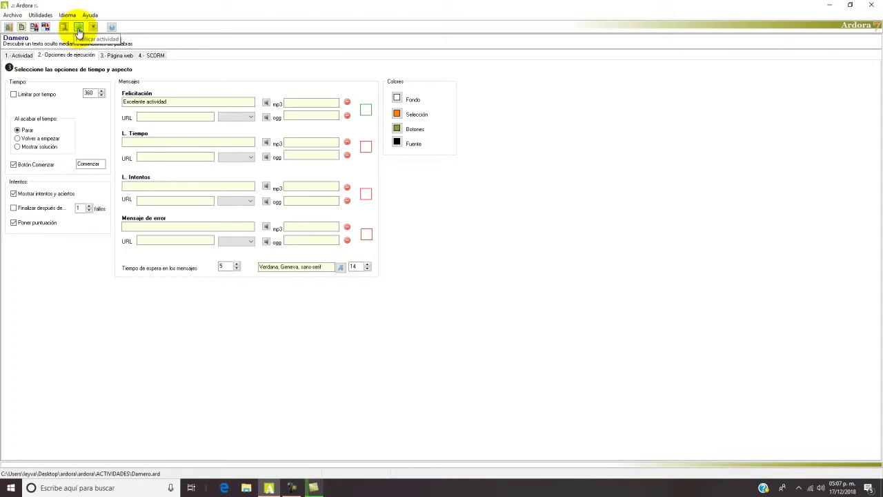
Step: Publish the activity to the ardora > ardora > ACTIVIDADES folder on the desktop, using Dam as the first letters of the file names
{"action": "left_click", "coordinate": [23, 55]}
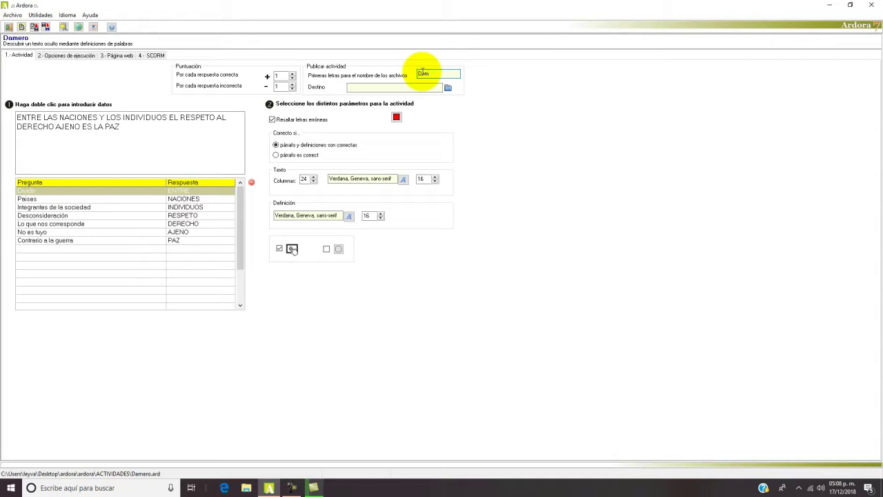
{"action": "left_click", "coordinate": [448, 88]}
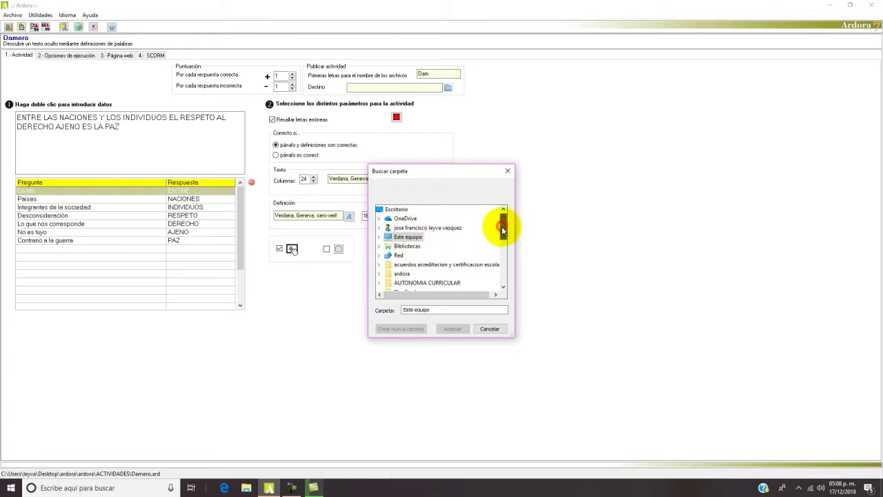
{"action": "left_click_drag", "start_coordinate": [502, 231], "coordinate": [503, 242]}
{"action": "left_click", "coordinate": [403, 251]}
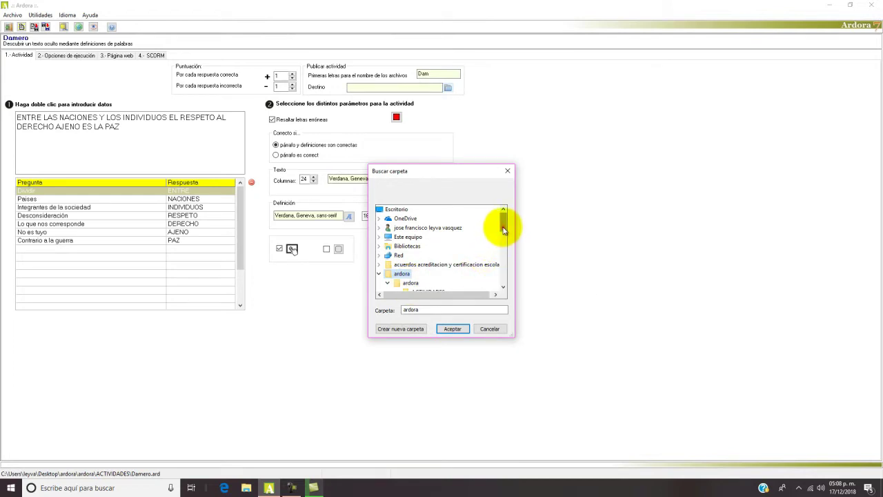
{"action": "left_click_drag", "start_coordinate": [501, 222], "coordinate": [504, 232]}
{"action": "double_click", "coordinate": [439, 259]}
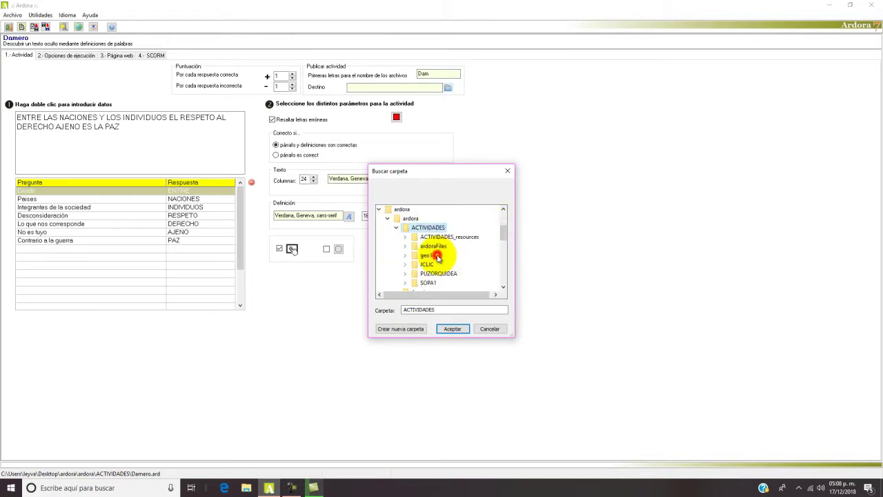
{"action": "left_click", "coordinate": [453, 328]}
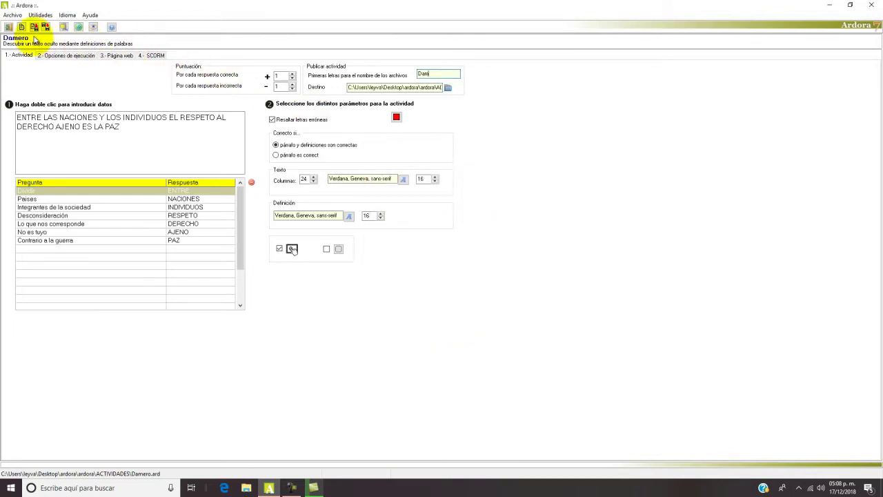
{"action": "left_click", "coordinate": [13, 15]}
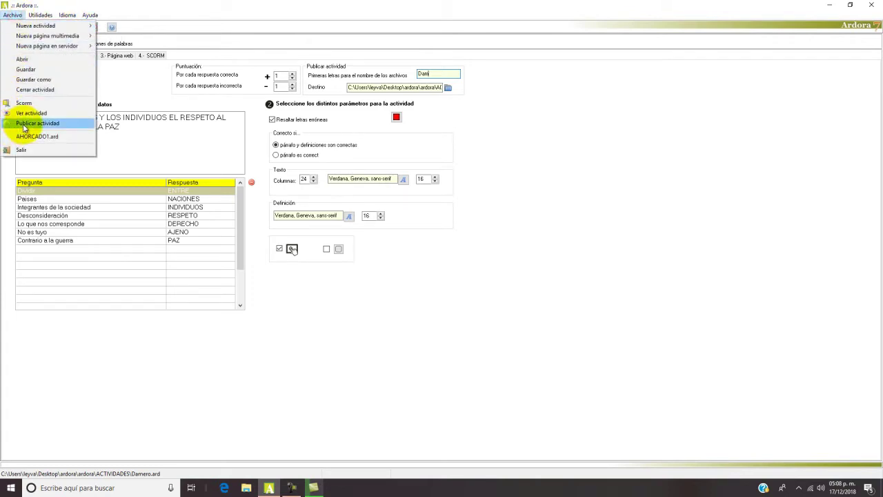
{"action": "left_click", "coordinate": [24, 124]}
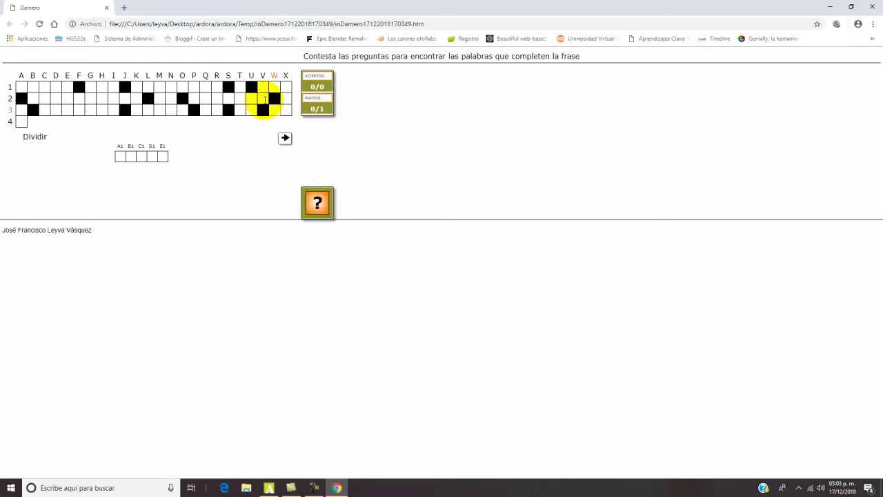
Step: Check the unanswered activity in the browser preview, close the preview, and return to the execution options to view the congratulation message
{"action": "left_click", "coordinate": [319, 207]}
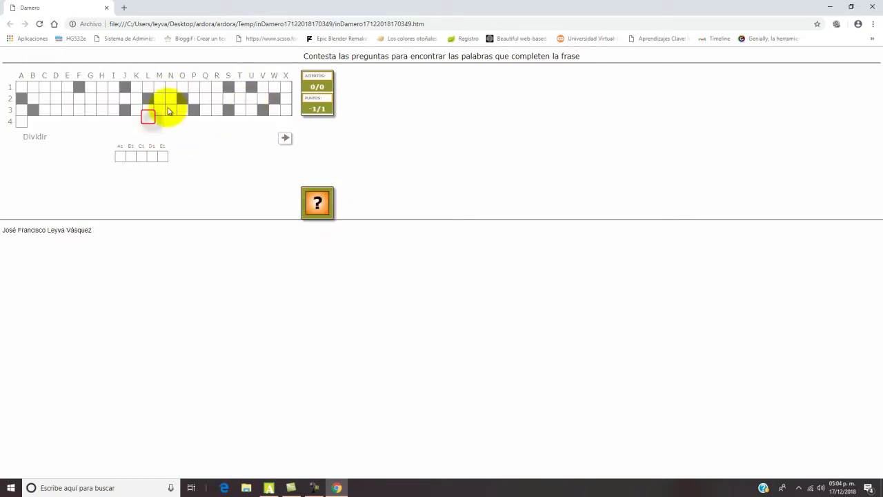
{"action": "left_click", "coordinate": [105, 8]}
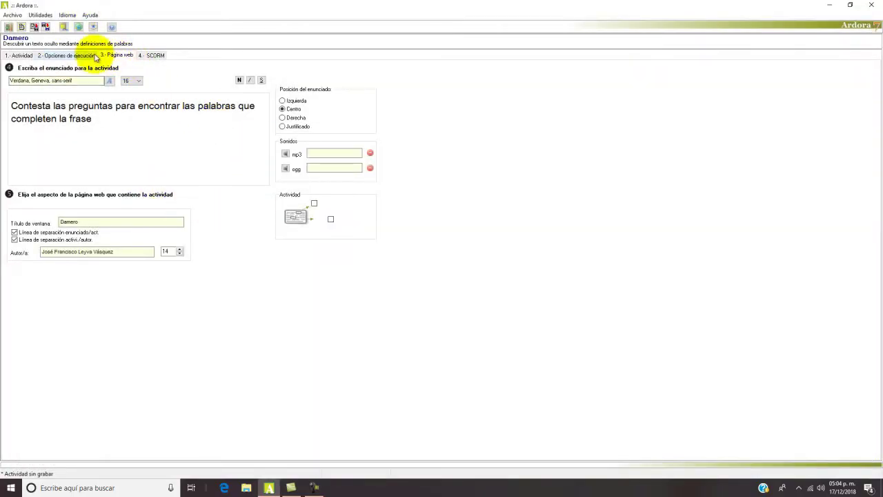
{"action": "left_click", "coordinate": [94, 55]}
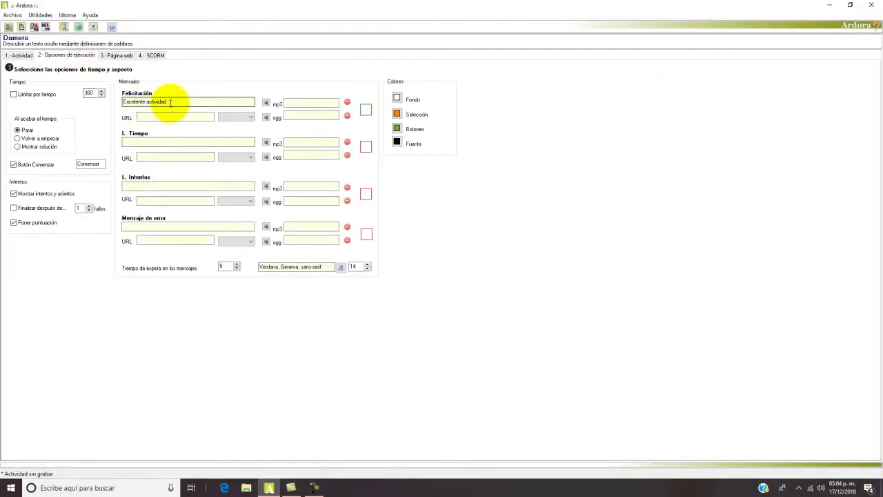